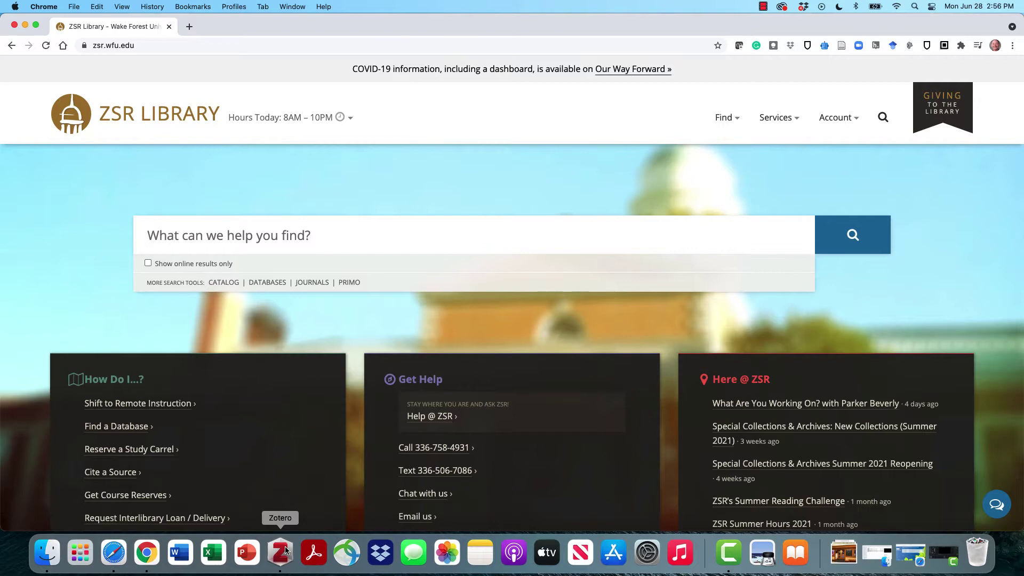
Step: Bring the Zotero window forward to view the 98 items in My Library
{"action": "left_click", "coordinate": [286, 550]}
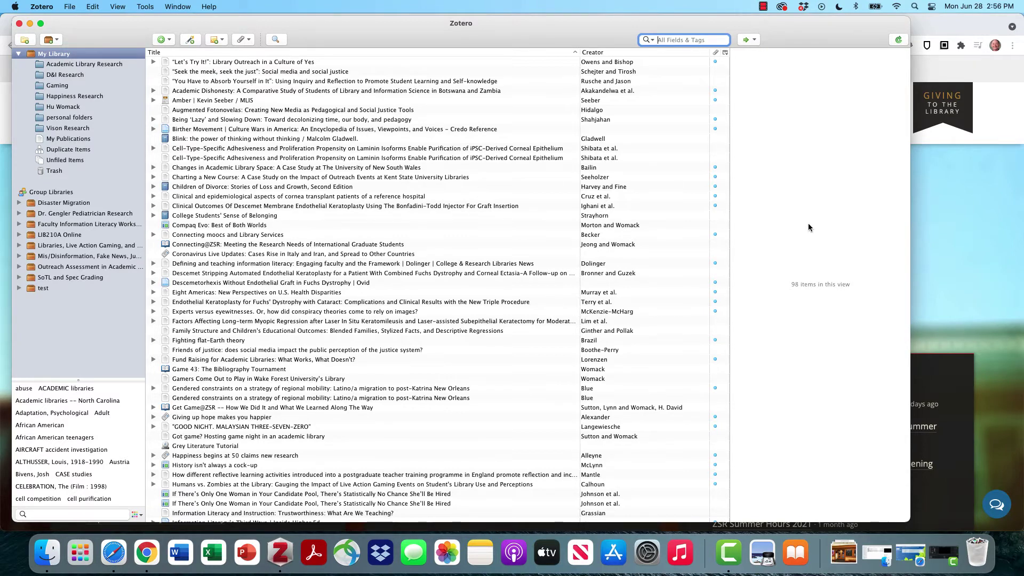
Step: Search the ZSR Library site for 'the hate u give' and list all book and chapter results
{"action": "left_click", "coordinate": [954, 238]}
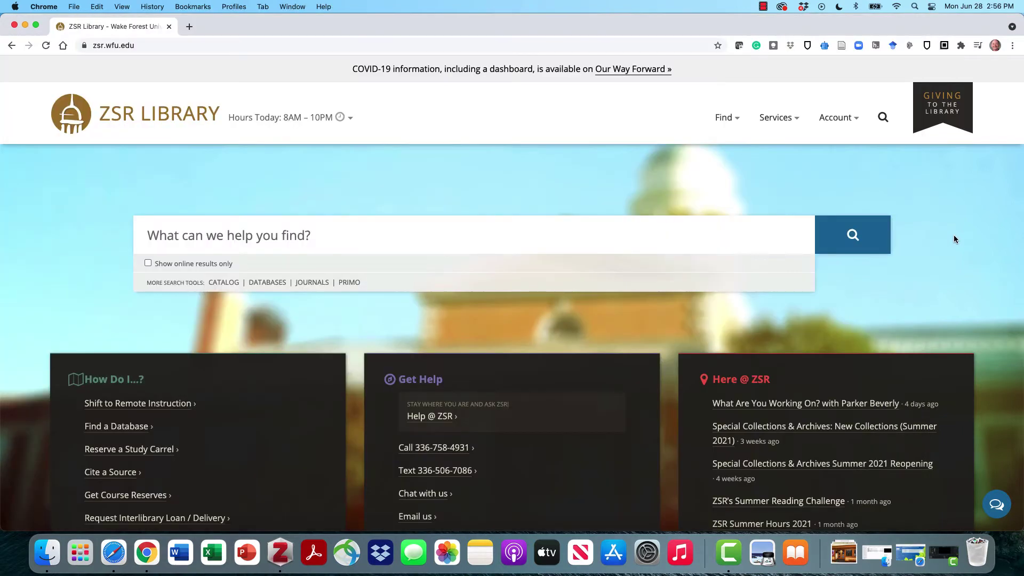
{"action": "left_click", "coordinate": [482, 236]}
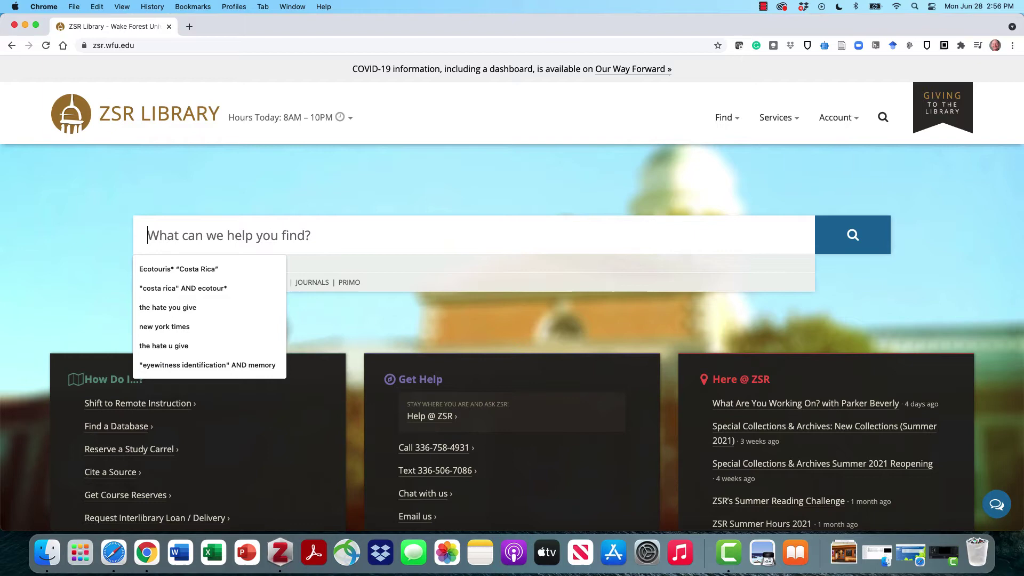
{"action": "type", "text": "the hate u give"}
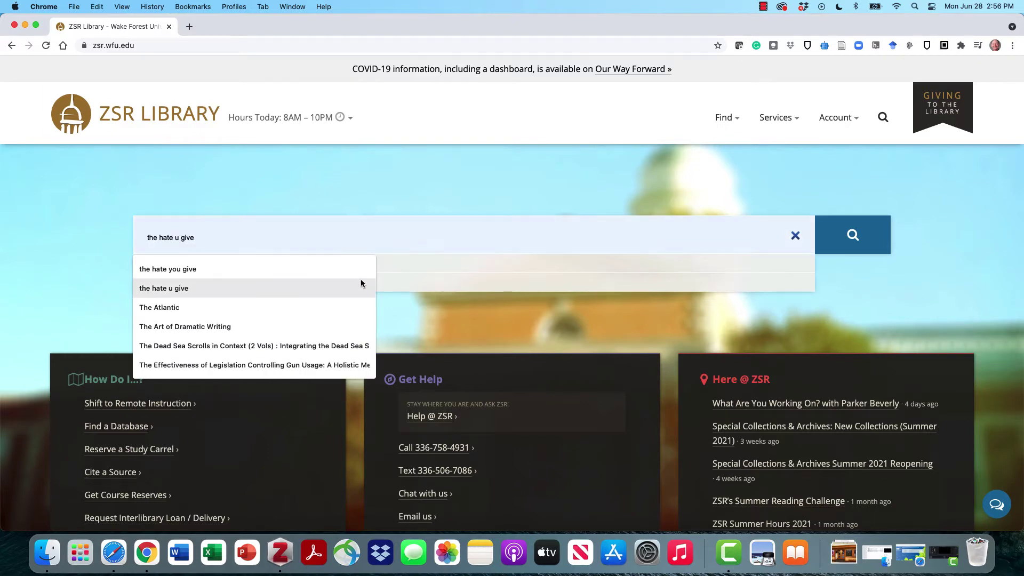
{"action": "left_click", "coordinate": [360, 284]}
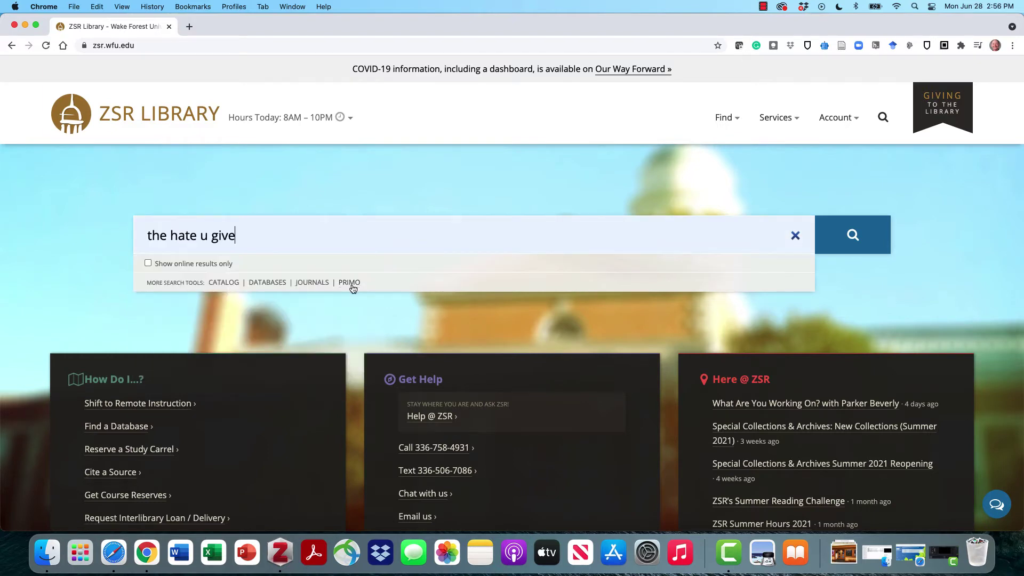
{"action": "left_click", "coordinate": [858, 248]}
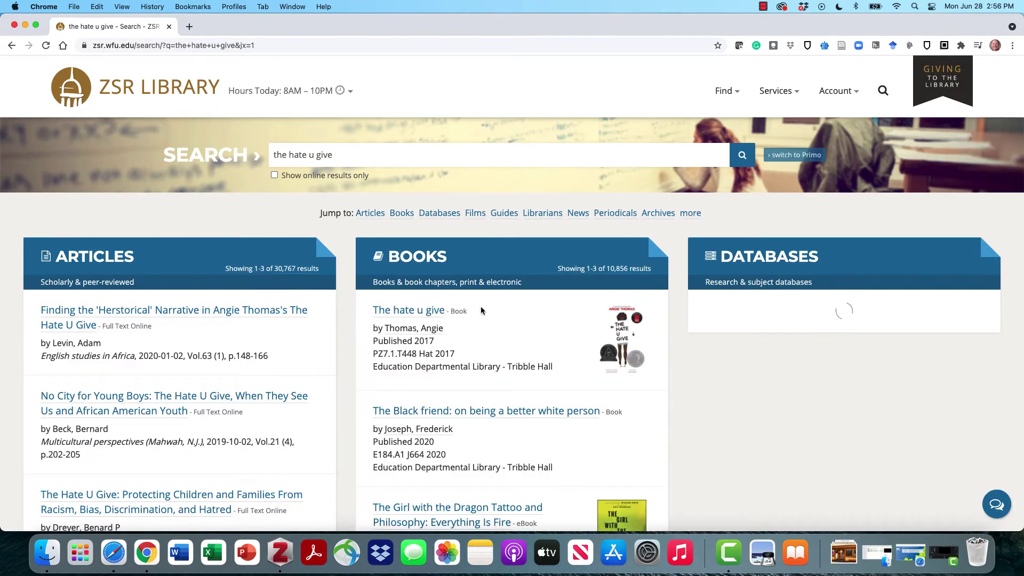
{"action": "scroll", "coordinate": [481, 306], "scroll_direction": "down", "scroll_amount": 3}
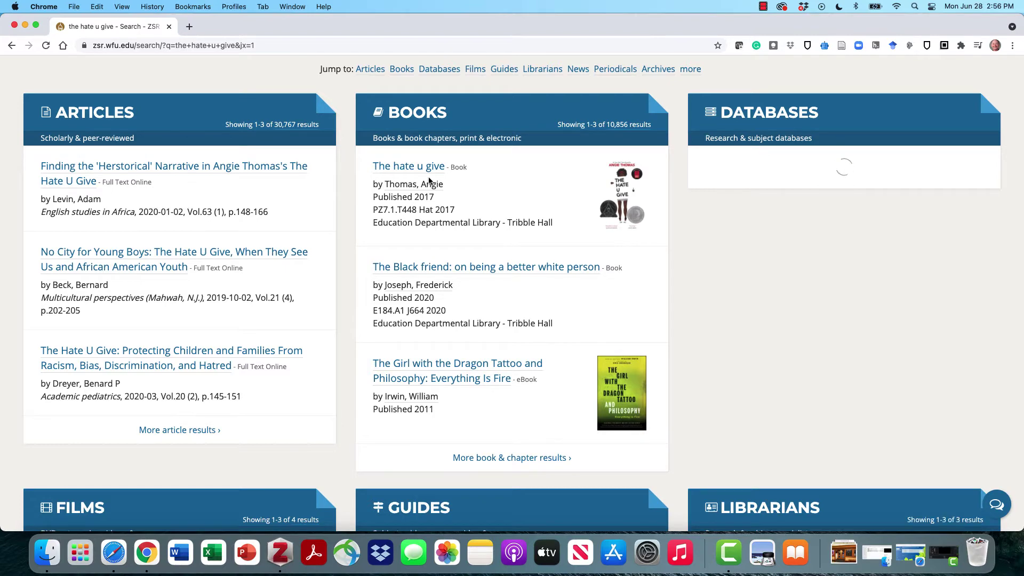
{"action": "left_click", "coordinate": [494, 462]}
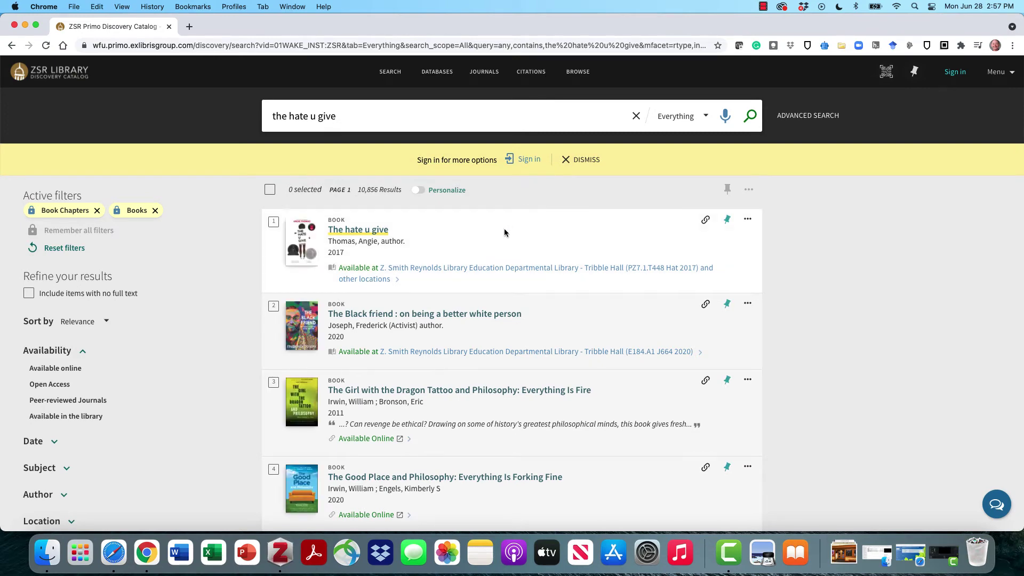
Step: Save Angie Thomas's 2017 book 'The hate u give' from its catalog record into Zotero
{"action": "left_click", "coordinate": [368, 234]}
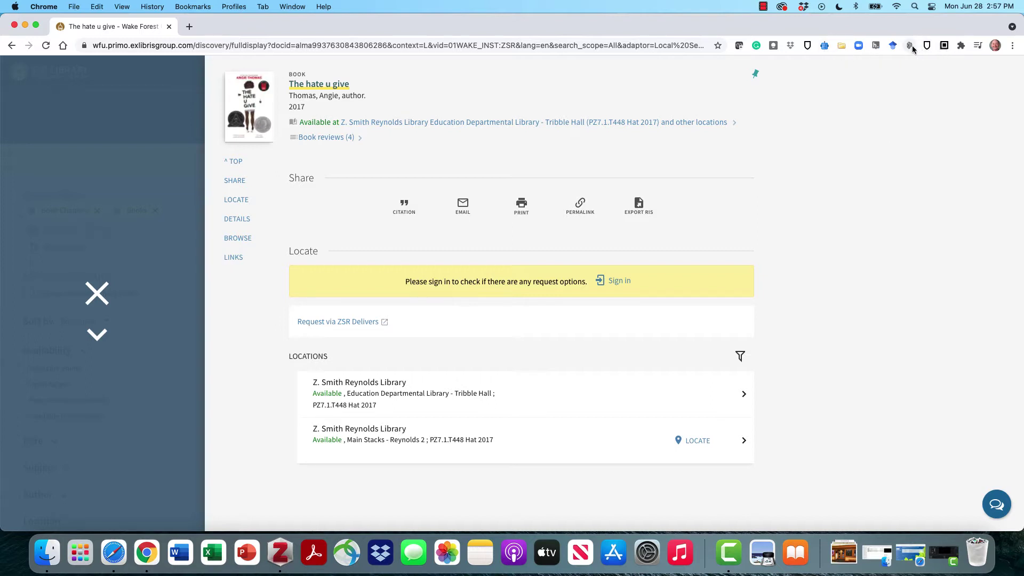
{"action": "left_click", "coordinate": [841, 48]}
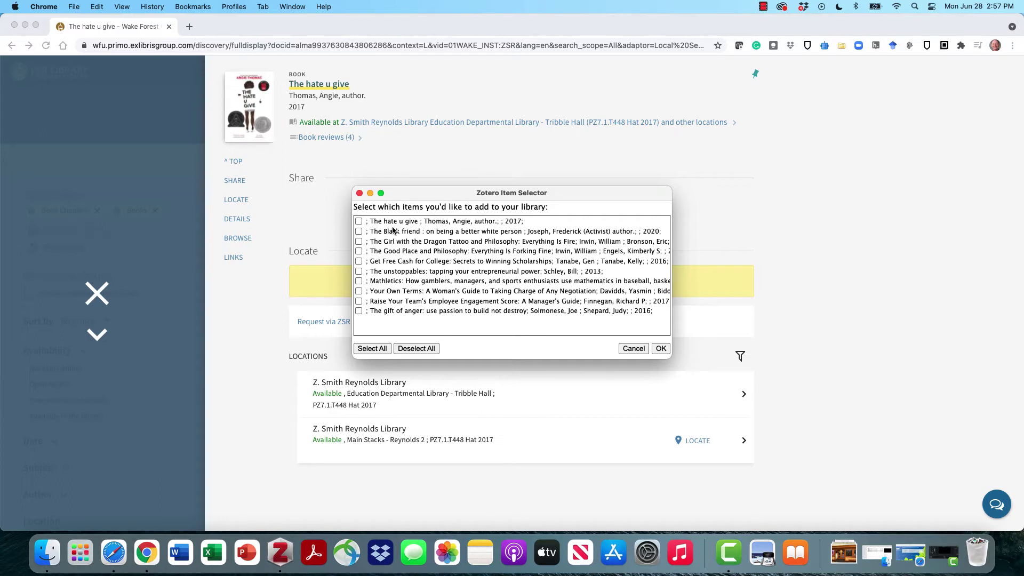
{"action": "left_click", "coordinate": [358, 221]}
{"action": "left_click", "coordinate": [660, 348]}
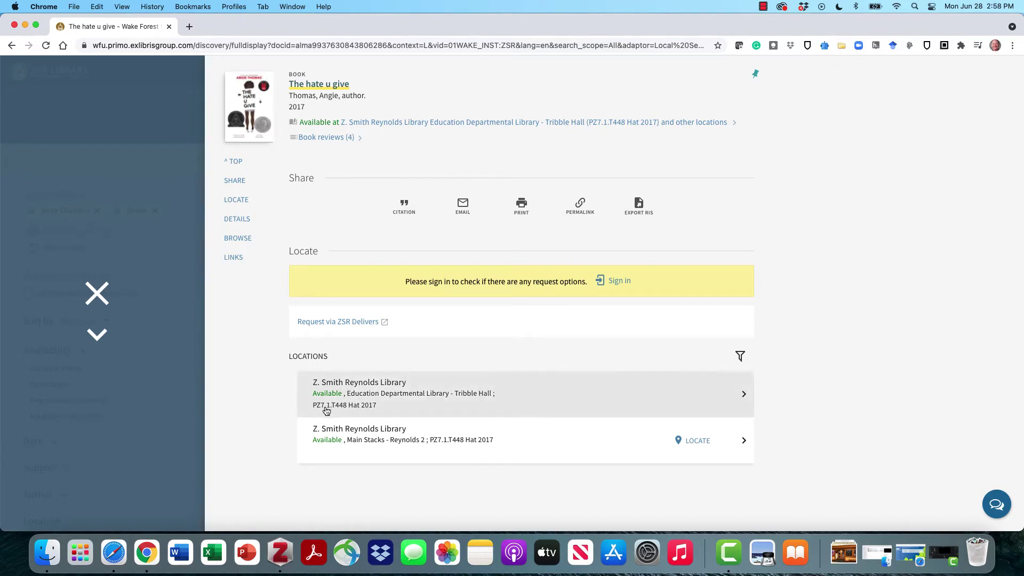
{"action": "left_click", "coordinate": [281, 553]}
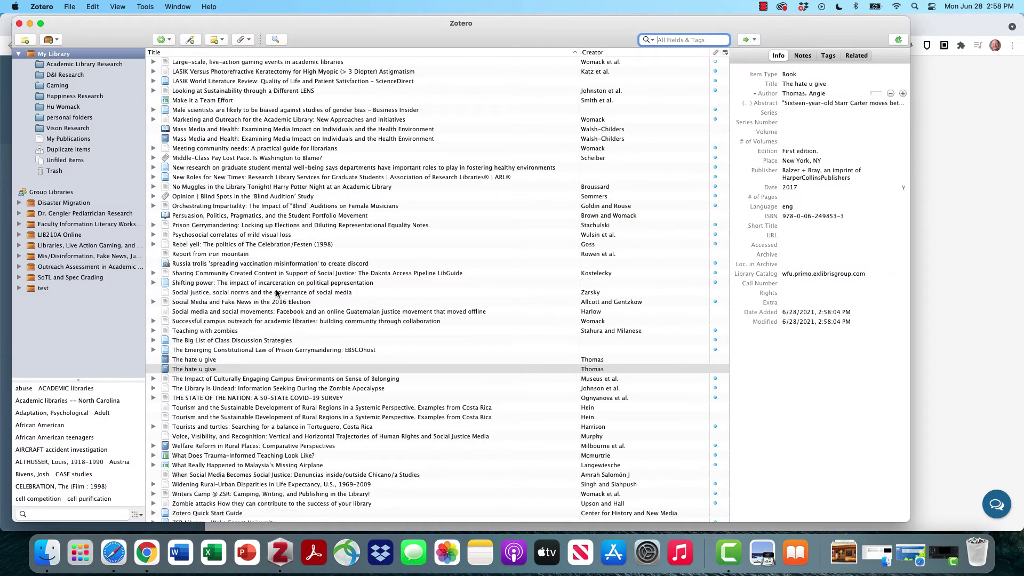
Step: Check the saved book's type, author, abstract, edition, publisher, date, language and URL, then return to Chrome
{"action": "left_click", "coordinate": [208, 369]}
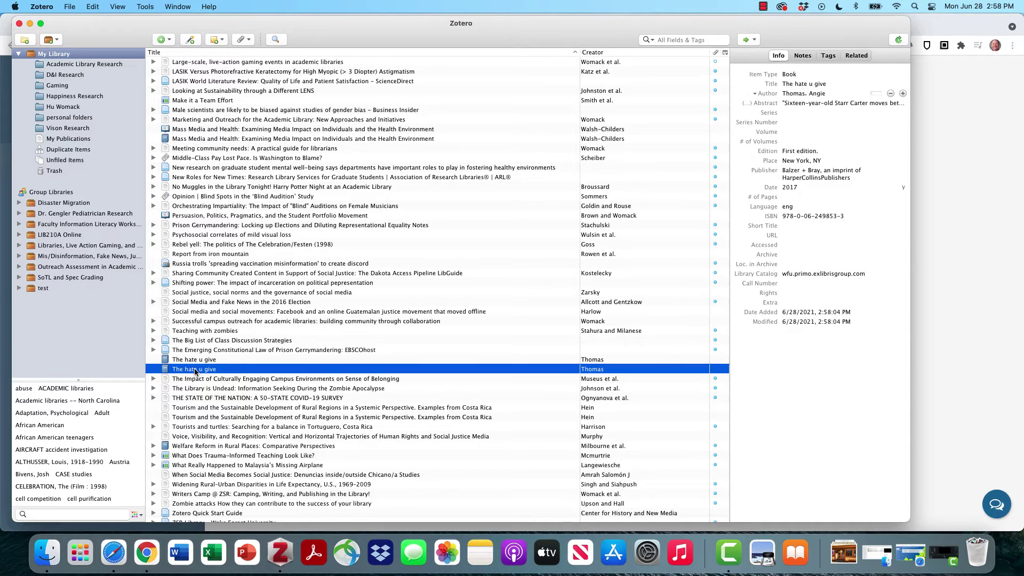
{"action": "left_click", "coordinate": [799, 132]}
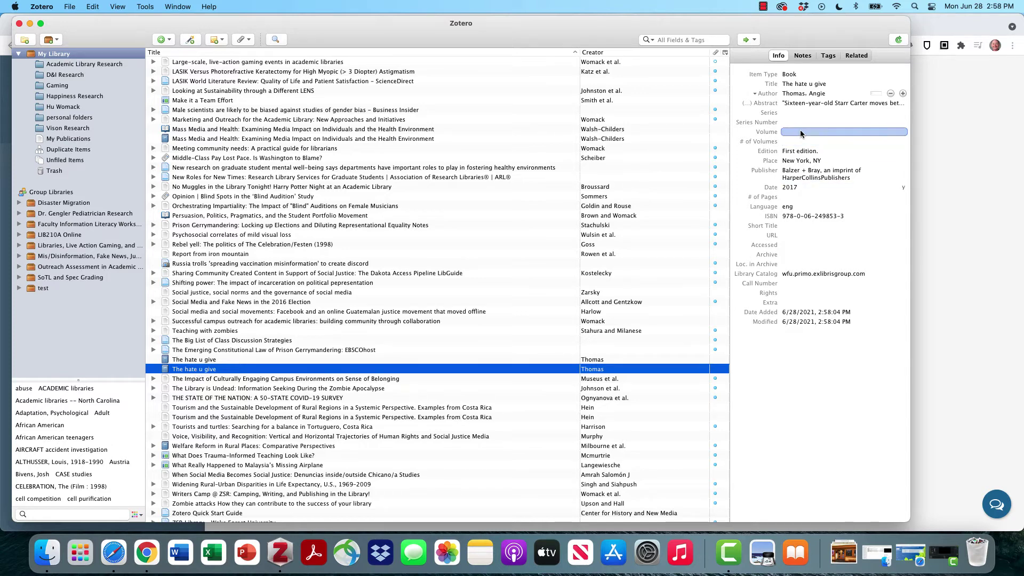
{"action": "left_click", "coordinate": [793, 76]}
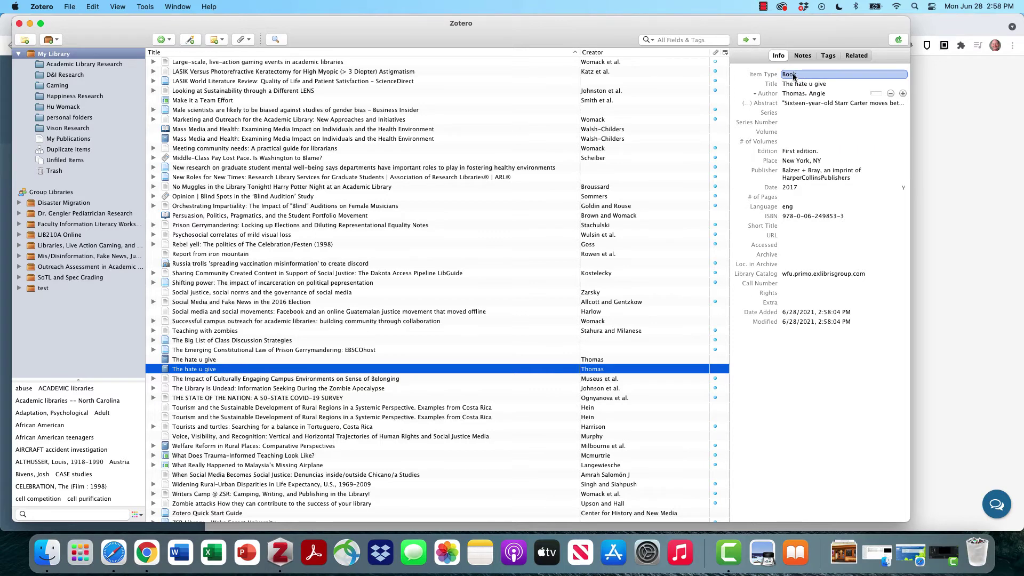
{"action": "left_click", "coordinate": [797, 94]}
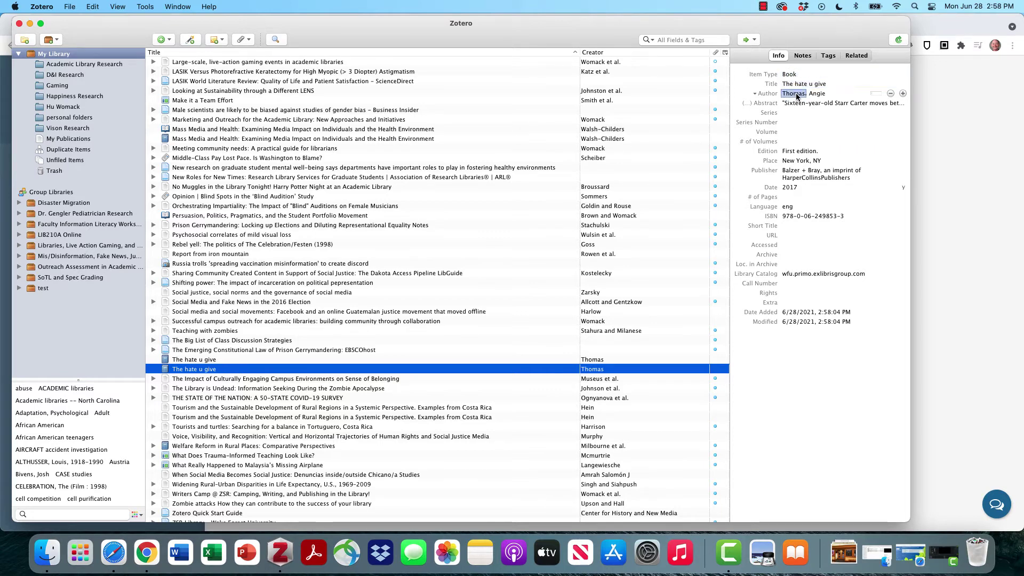
{"action": "left_click", "coordinate": [799, 103]}
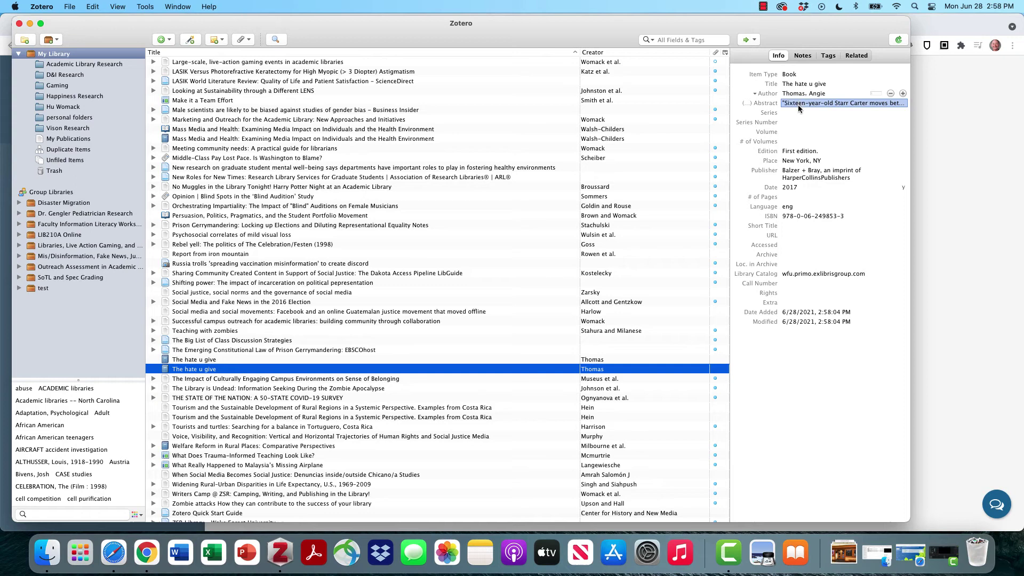
{"action": "left_click", "coordinate": [802, 152]}
{"action": "left_click", "coordinate": [802, 170]}
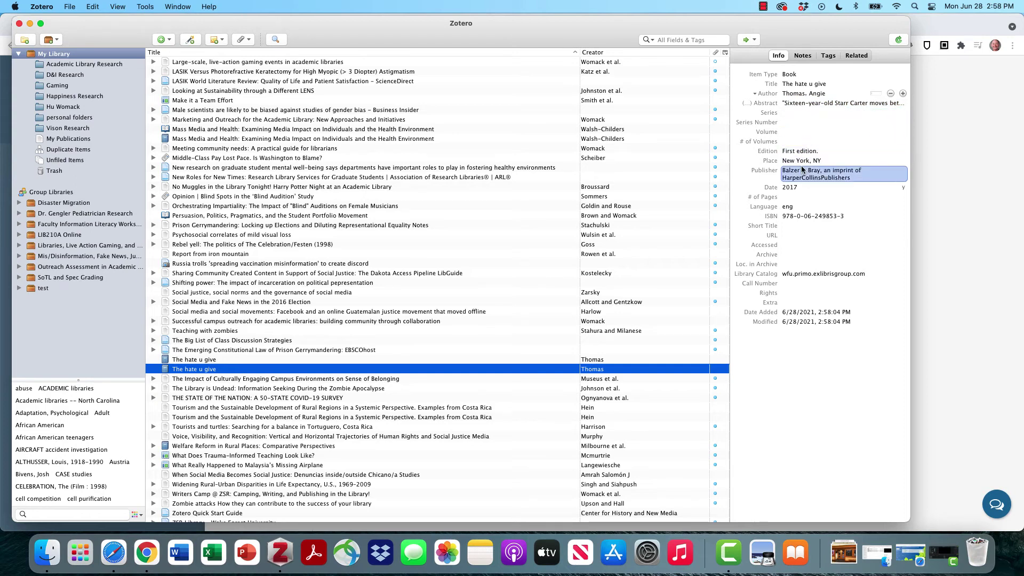
{"action": "left_click", "coordinate": [798, 182]}
{"action": "left_click", "coordinate": [797, 207]}
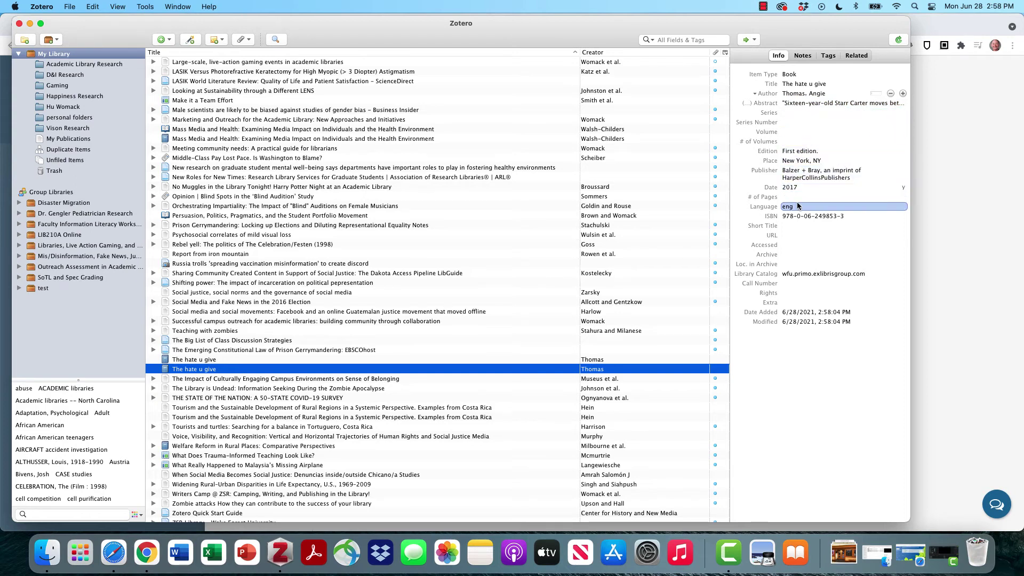
{"action": "left_click", "coordinate": [798, 235]}
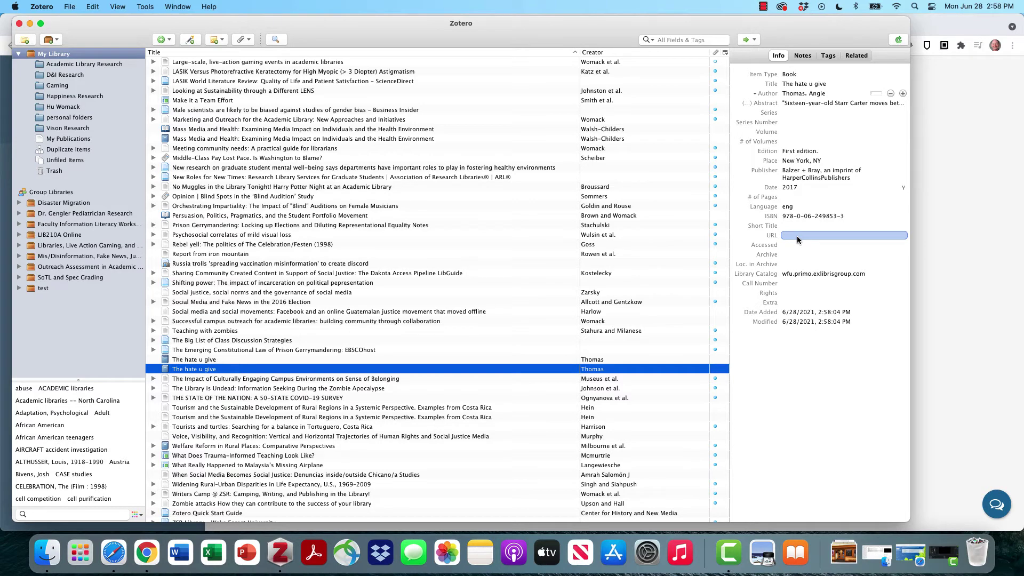
{"action": "left_click", "coordinate": [958, 250]}
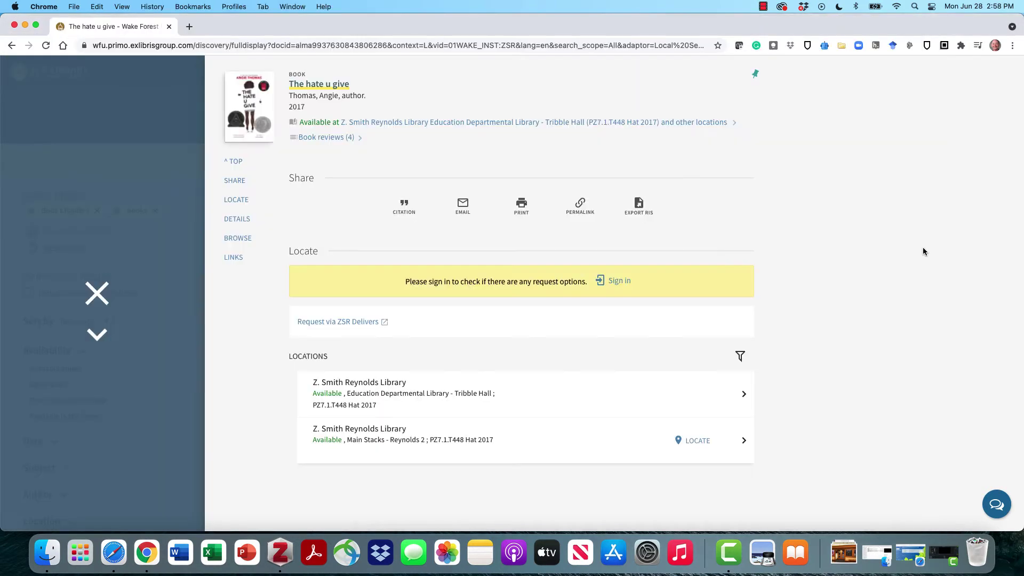
Step: Go back to the combined search and open Levin's 'Herstorical' Narrative article from the article results
{"action": "left_click", "coordinate": [95, 298]}
{"action": "left_click", "coordinate": [12, 45]}
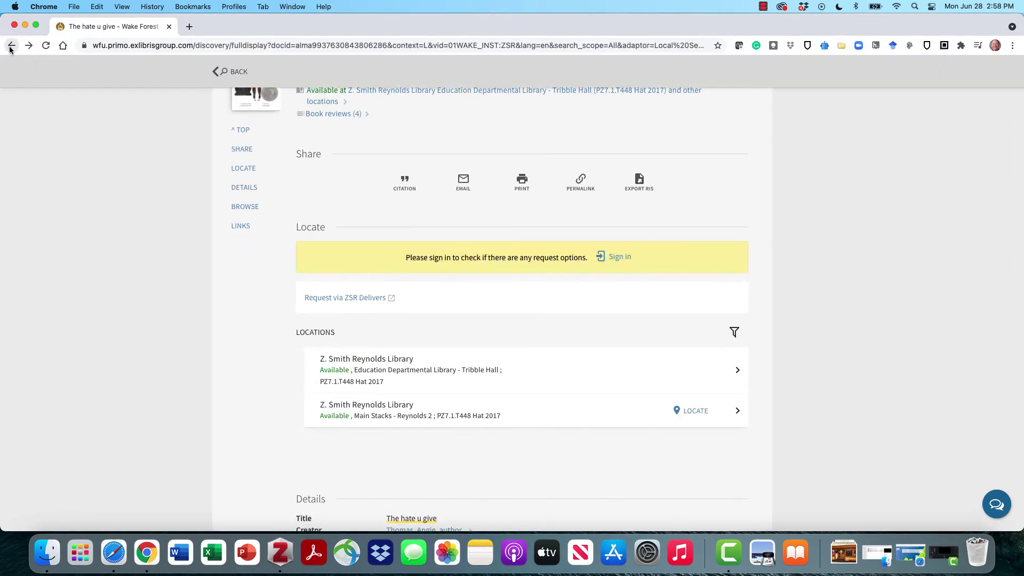
{"action": "left_click", "coordinate": [11, 45]}
{"action": "left_click", "coordinate": [11, 46]}
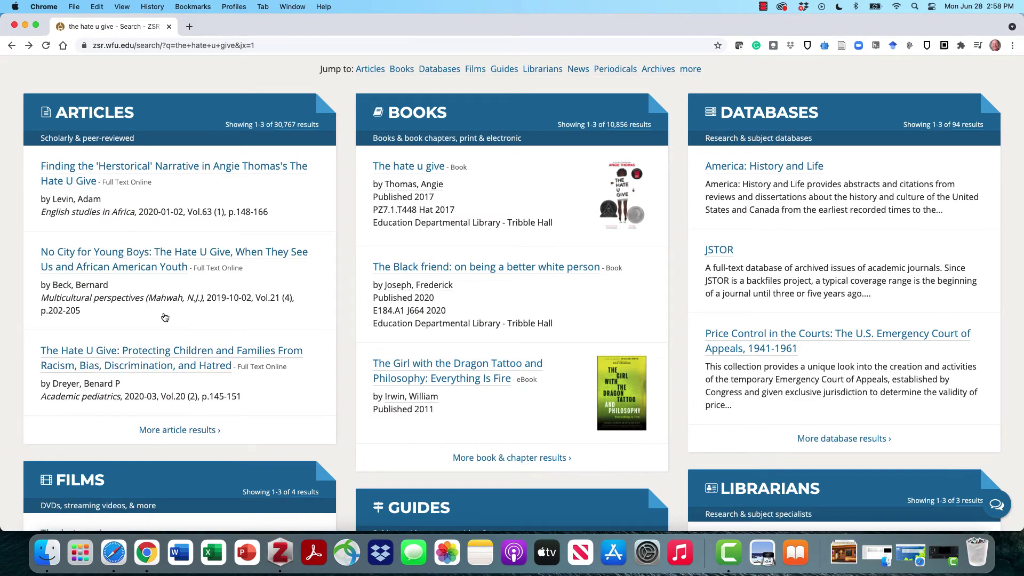
{"action": "left_click", "coordinate": [187, 430]}
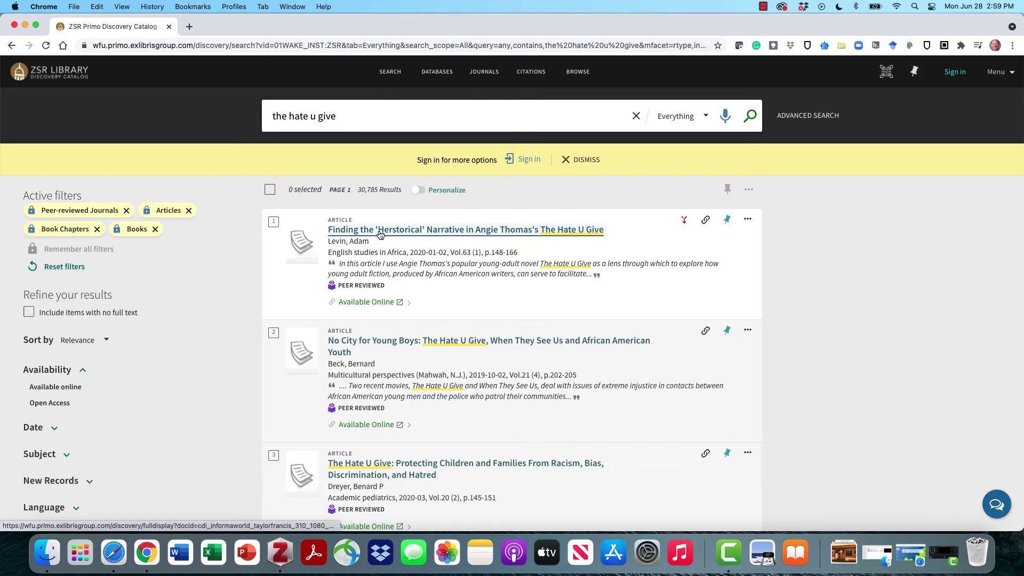
{"action": "left_click", "coordinate": [380, 232]}
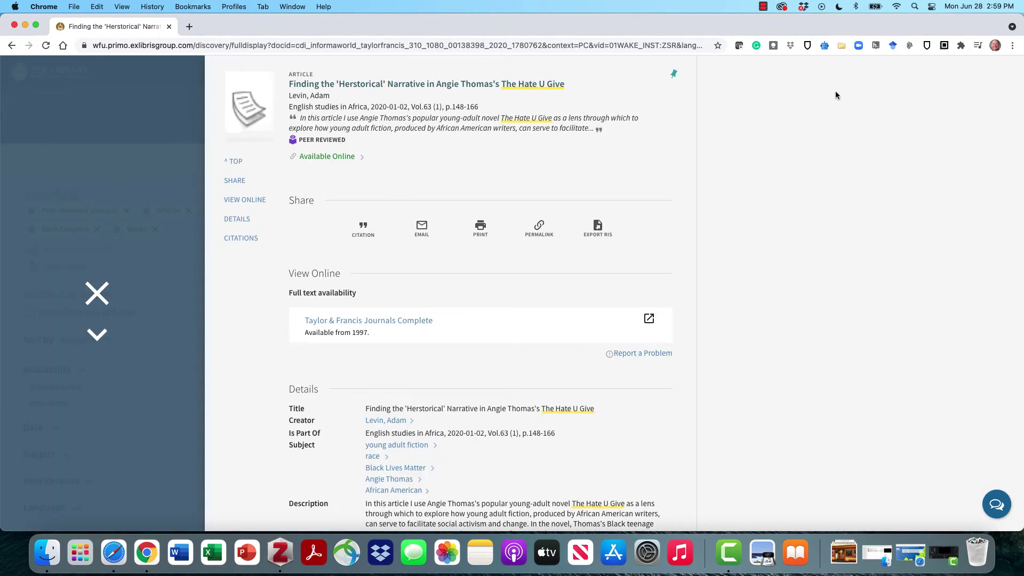
Step: Save the 'Herstorical' Narrative article to Zotero from its catalog record
{"action": "left_click", "coordinate": [841, 46]}
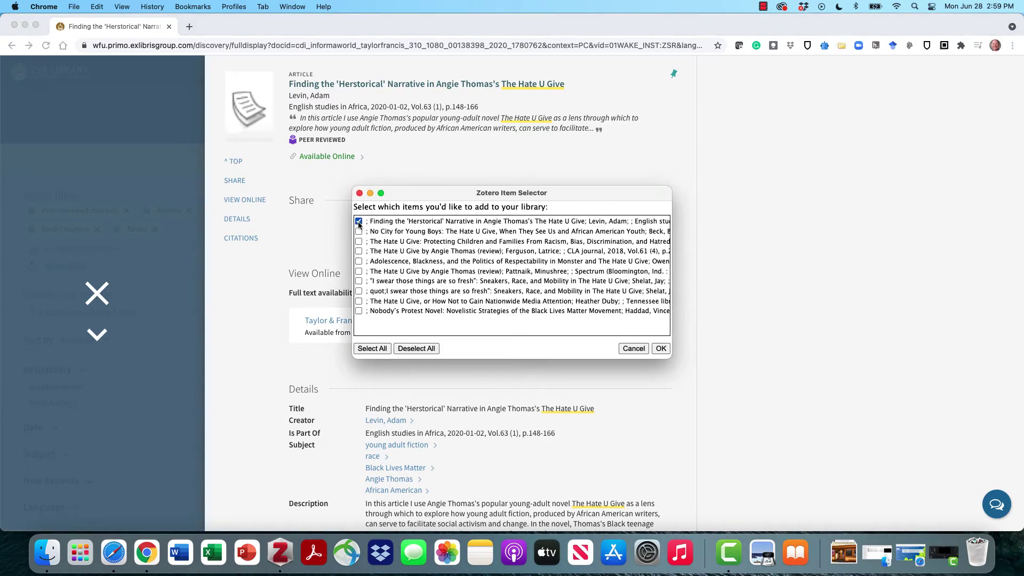
{"action": "left_click", "coordinate": [660, 349]}
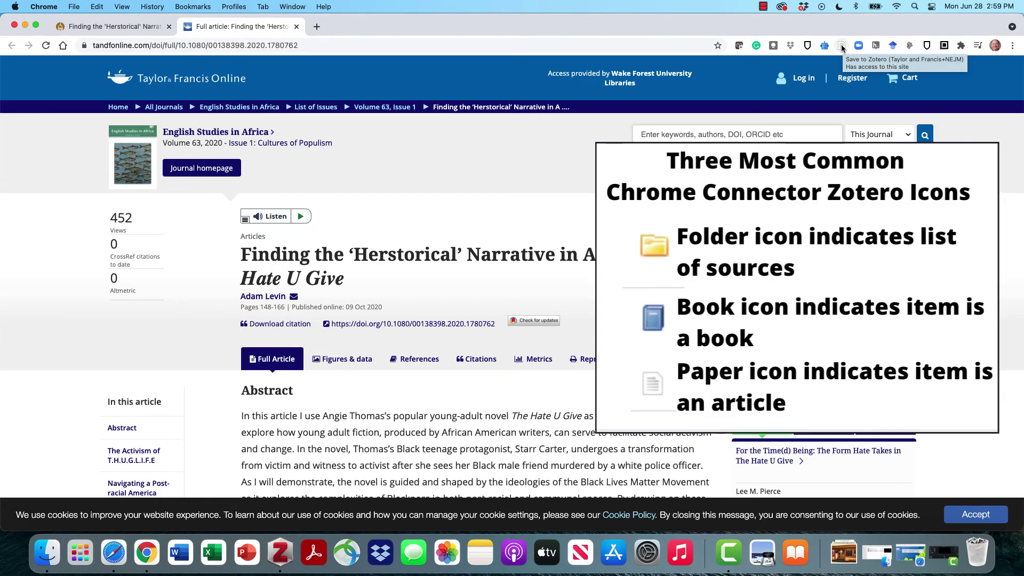
Step: Save the article to Zotero again from its Taylor & Francis Online page
{"action": "left_click", "coordinate": [841, 48]}
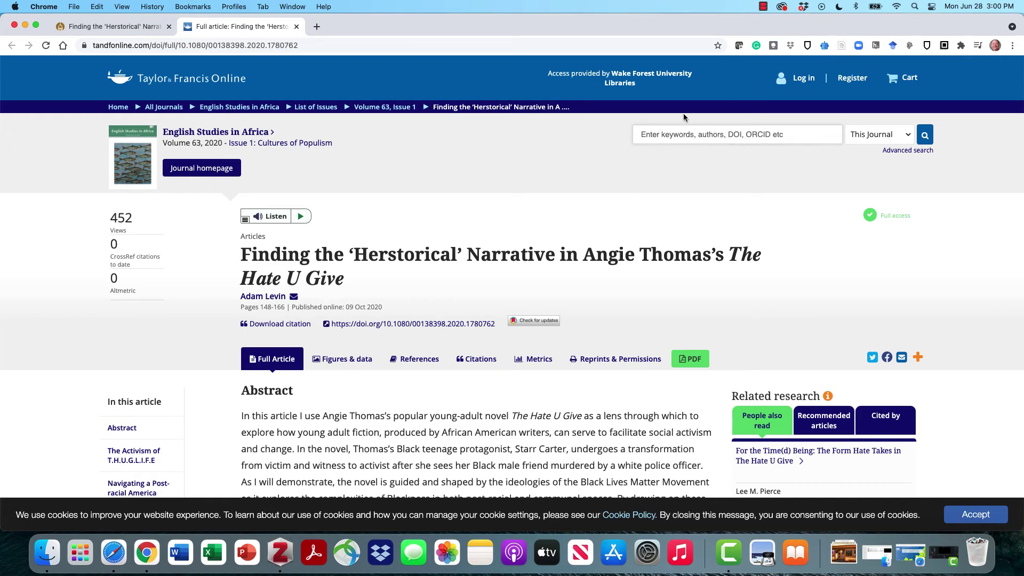
Step: Move the catalog copy of the duplicated 'Herstorical' Narrative article to the Zotero trash
{"action": "left_click", "coordinate": [281, 552]}
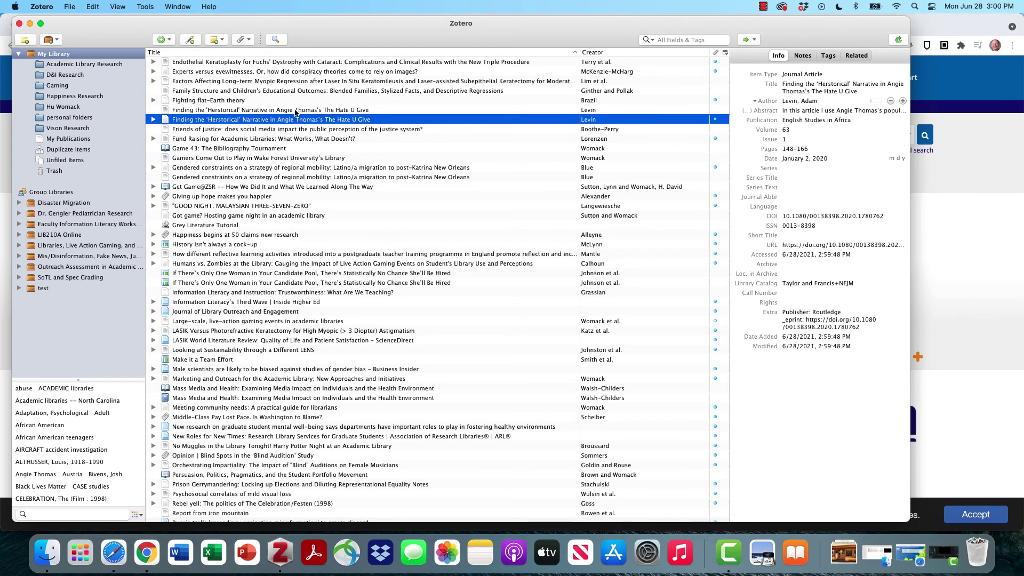
{"action": "left_click", "coordinate": [295, 110]}
{"action": "right_click", "coordinate": [296, 111]}
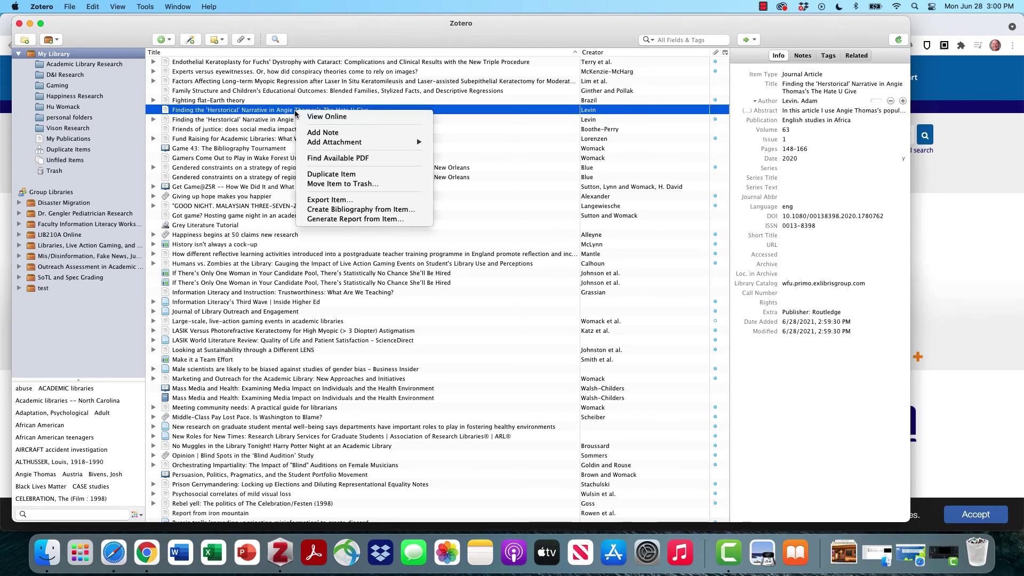
{"action": "left_click", "coordinate": [314, 184]}
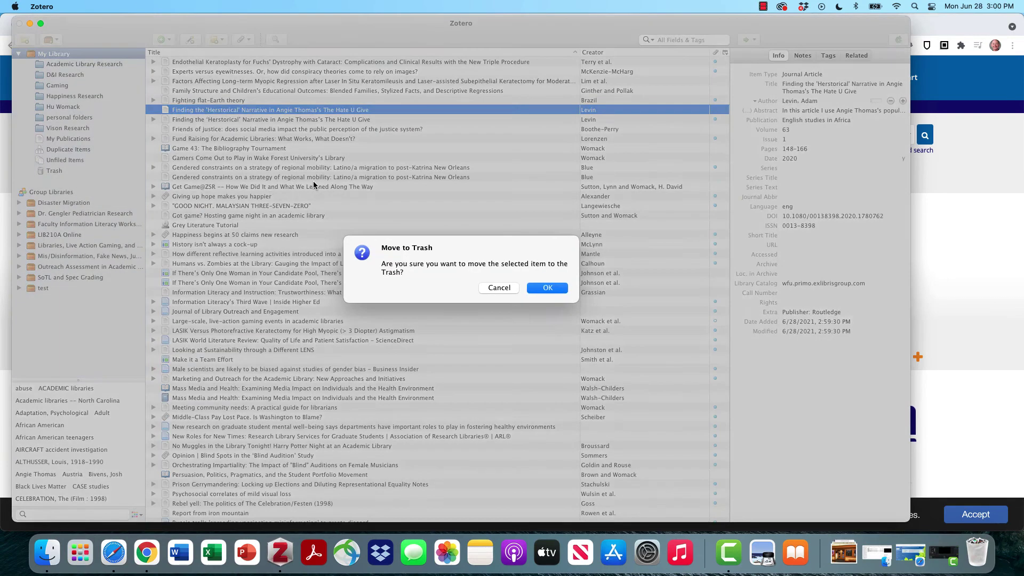
{"action": "key", "text": "Return"}
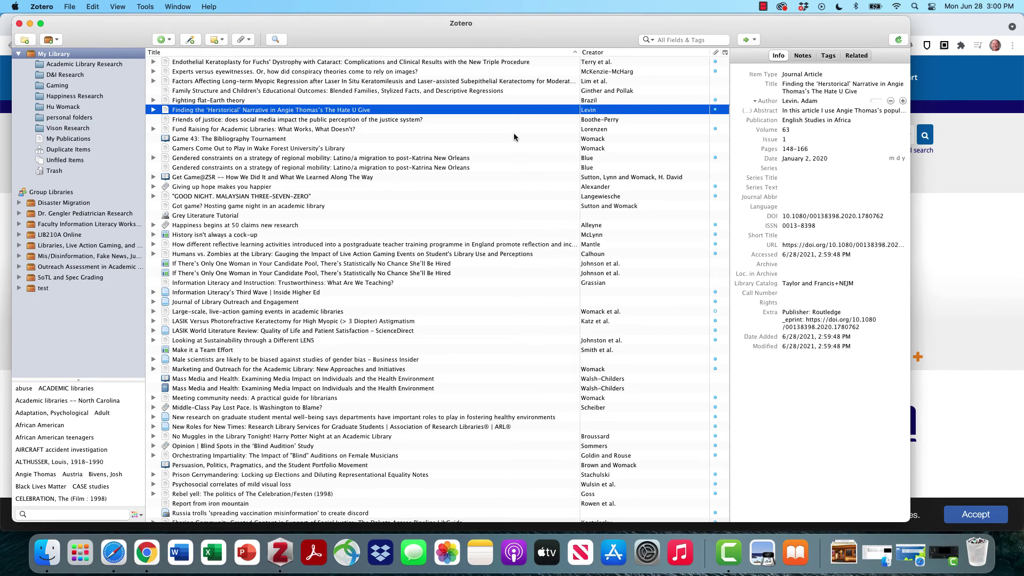
Step: Return to the Taylor & Francis page showing the 'Herstorical' Narrative article
{"action": "left_click", "coordinate": [947, 245]}
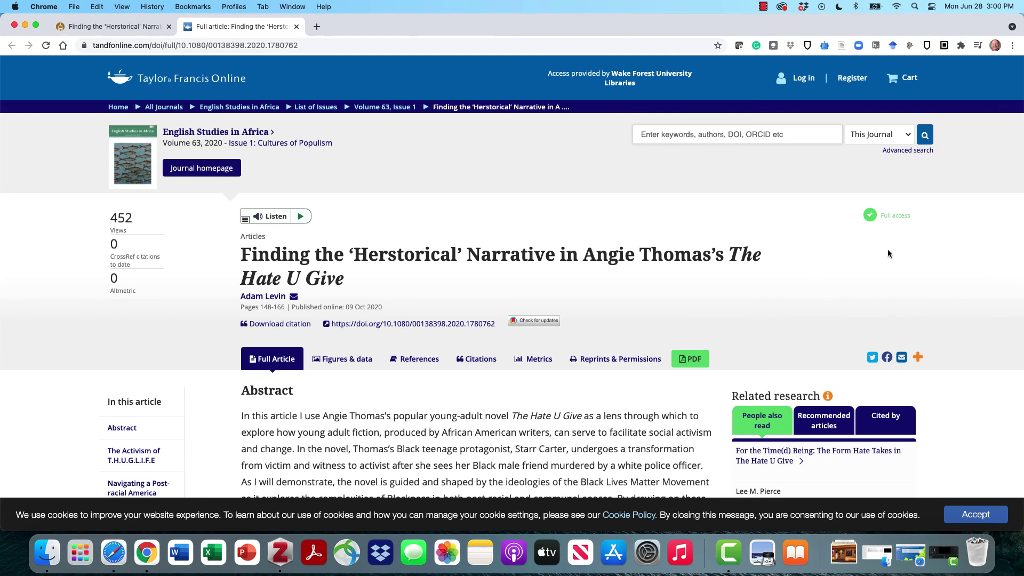